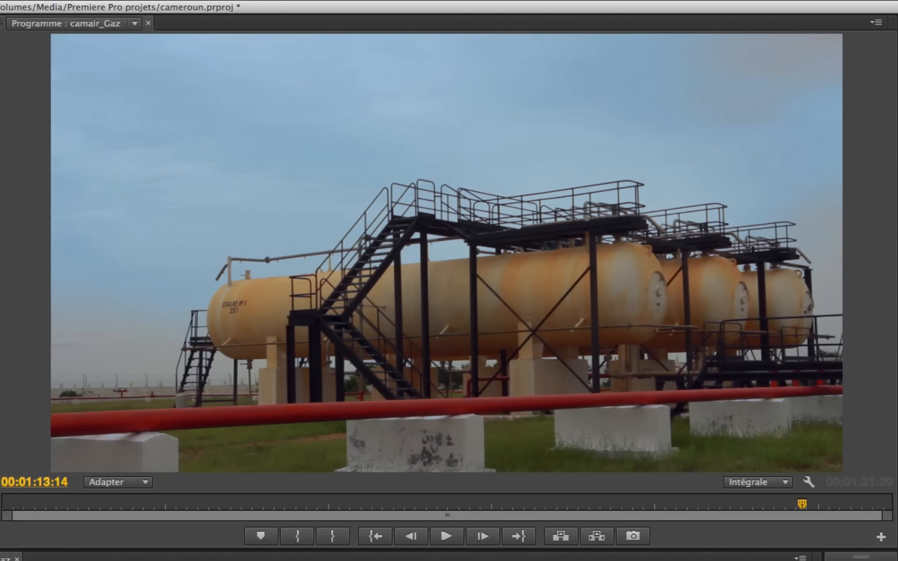
- Show the camair_Gaz programme frame with all scopes (Tous les modes), as Vectorscope, and finally as Forme d'onde YC
{"action": "left_click", "coordinate": [874, 22]}
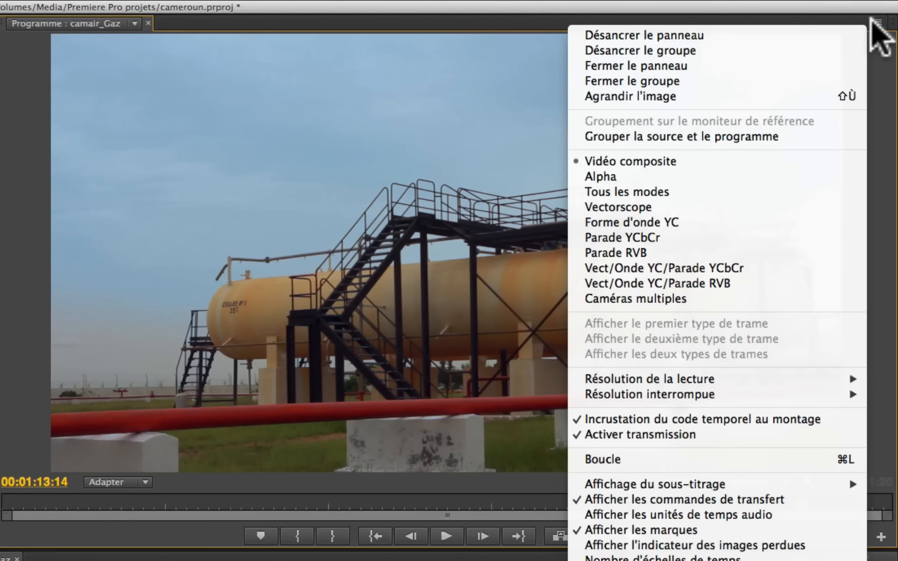
{"action": "left_click", "coordinate": [592, 195]}
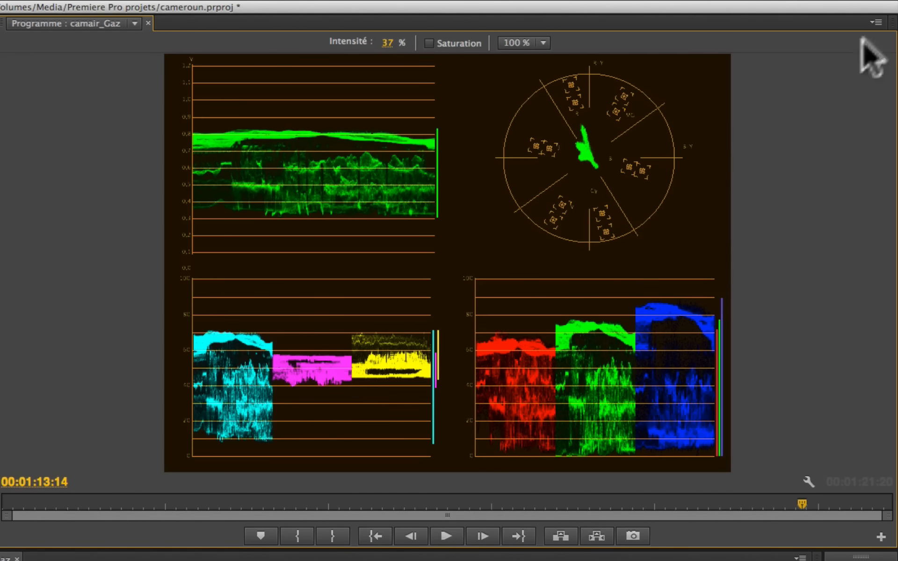
{"action": "left_click", "coordinate": [875, 22]}
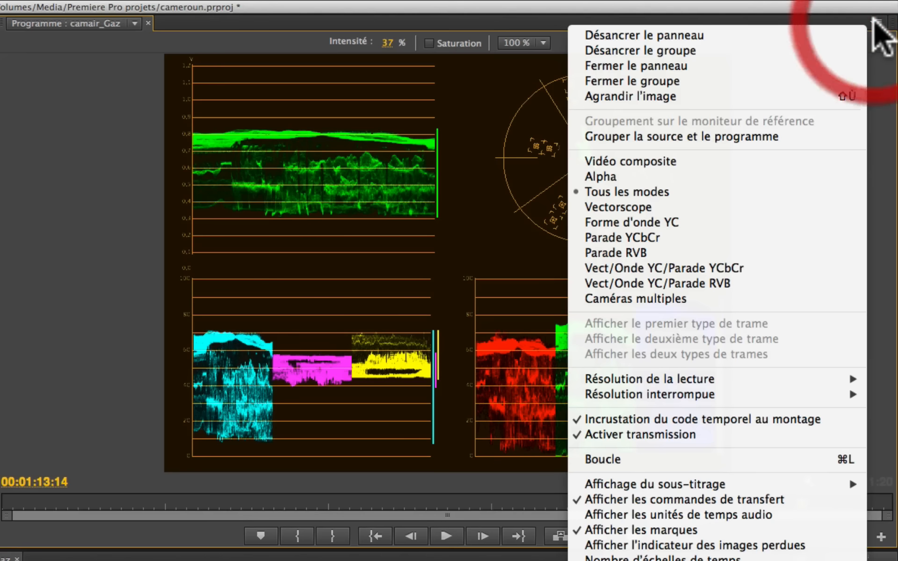
{"action": "left_click", "coordinate": [751, 207]}
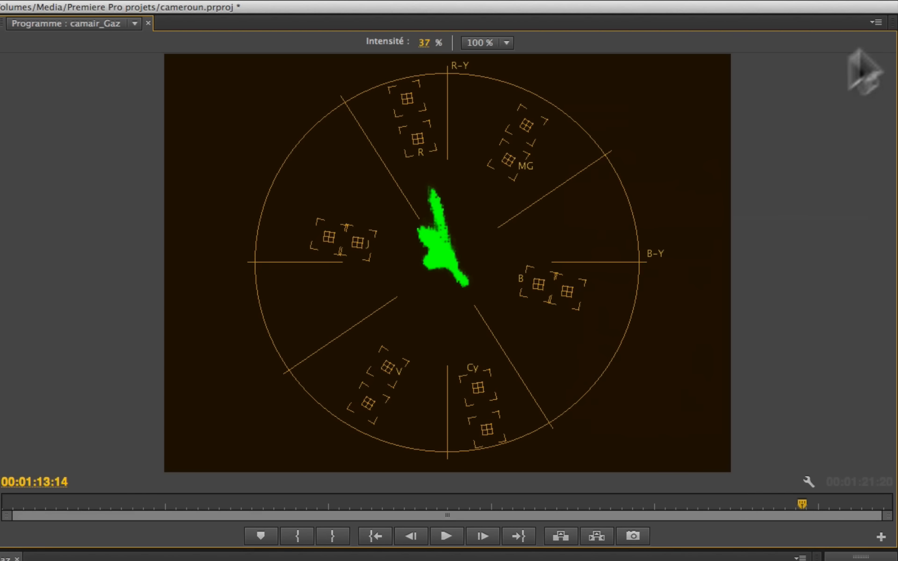
{"action": "left_click", "coordinate": [876, 22]}
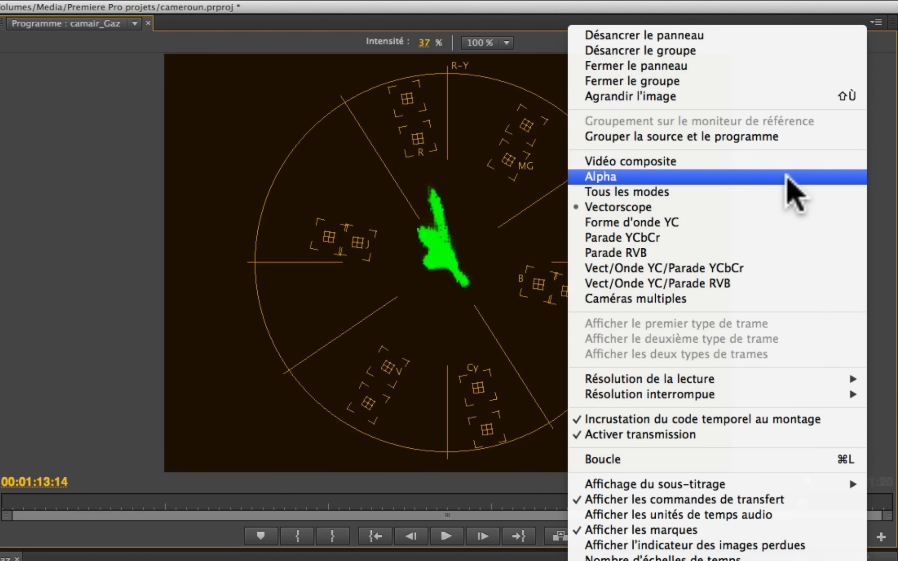
{"action": "left_click", "coordinate": [748, 225]}
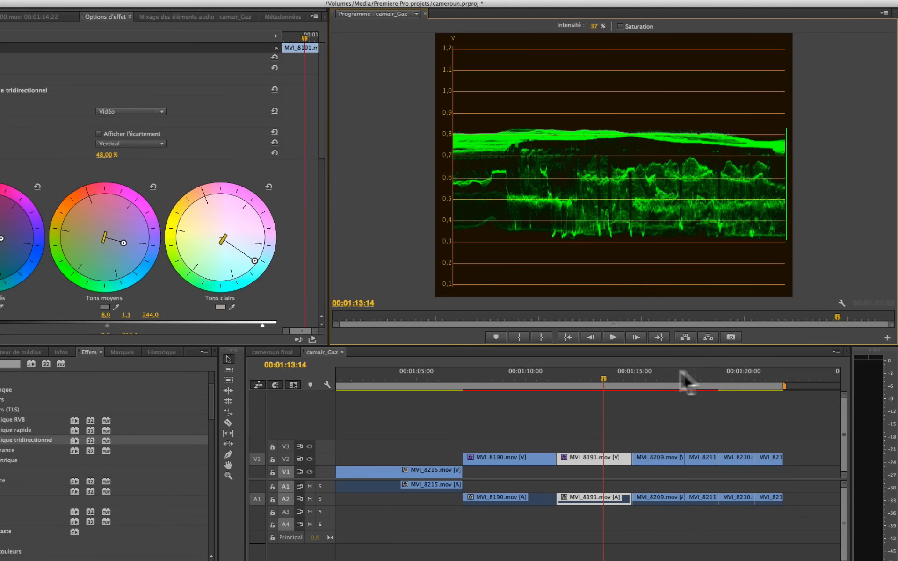
- Select clip MVI_8209.mov at 00:01:16:22 and examine it as composite video and as Forme d'onde YC in the programme monitor
{"action": "left_click", "coordinate": [676, 379]}
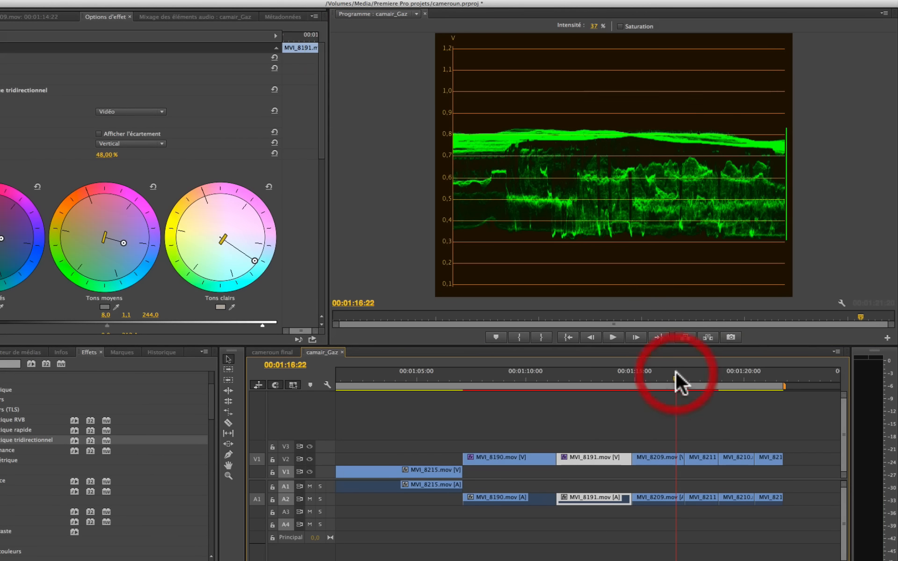
{"action": "left_click", "coordinate": [664, 461]}
{"action": "left_click", "coordinate": [882, 13]}
{"action": "left_click", "coordinate": [827, 101]}
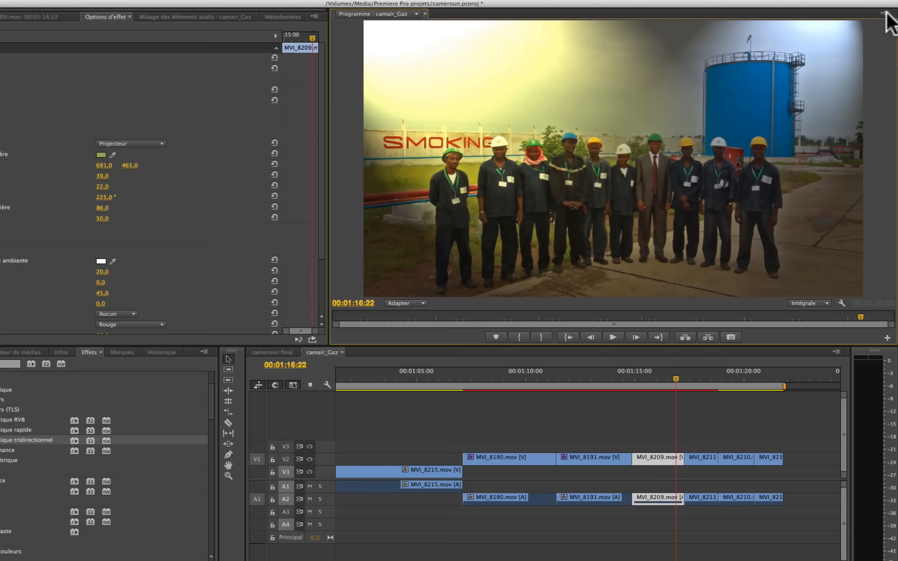
{"action": "left_click", "coordinate": [884, 13]}
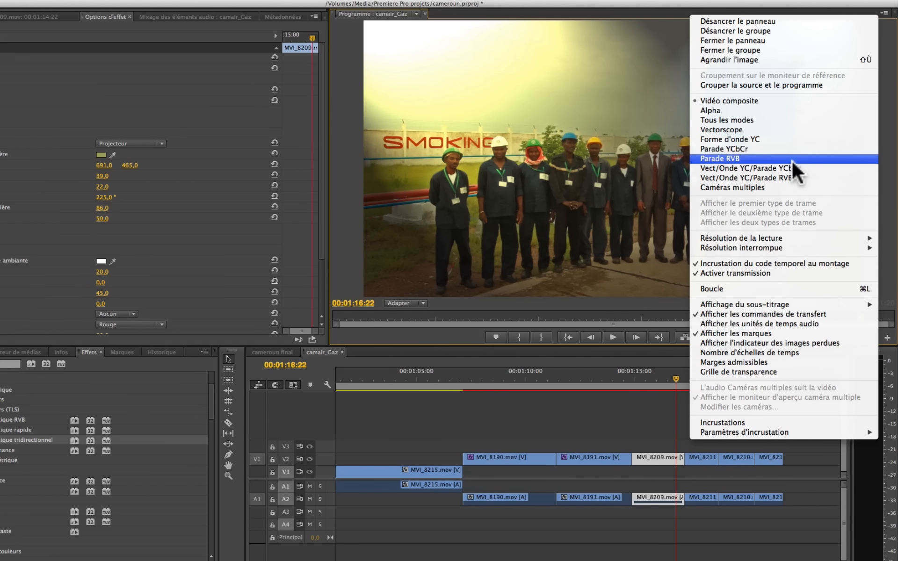
{"action": "left_click", "coordinate": [766, 139]}
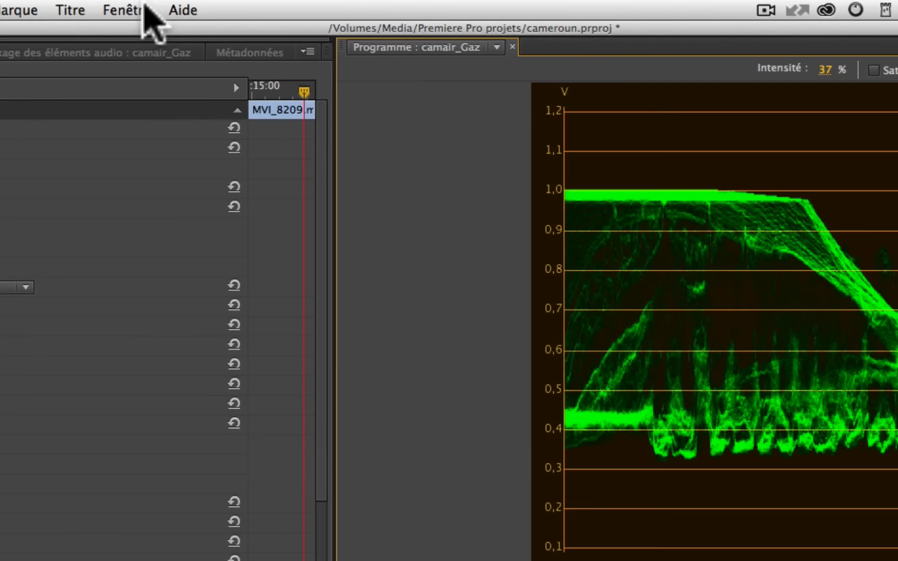
- Switch the workspace to Correction colorimétrique
{"action": "left_click", "coordinate": [208, 0]}
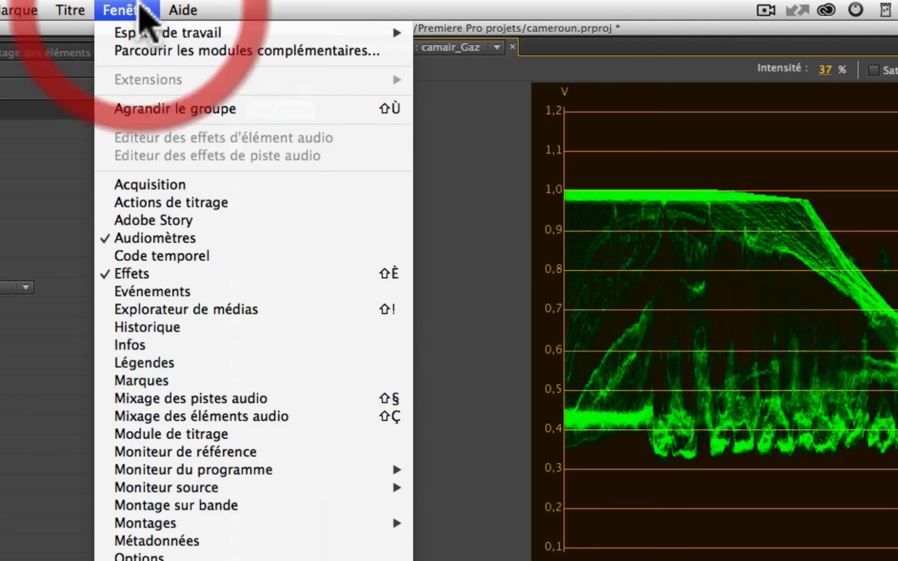
{"action": "mouse_move", "coordinate": [192, 35]}
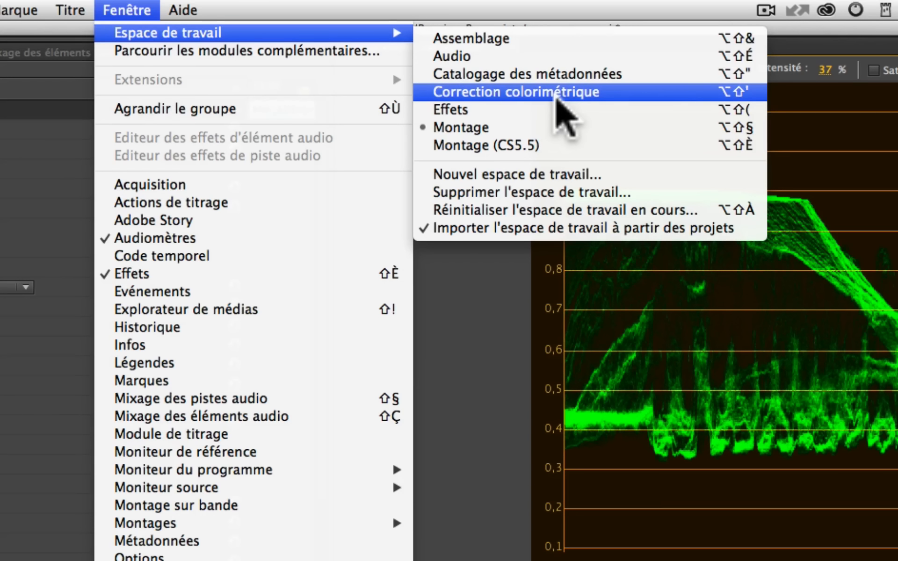
{"action": "left_click", "coordinate": [557, 95]}
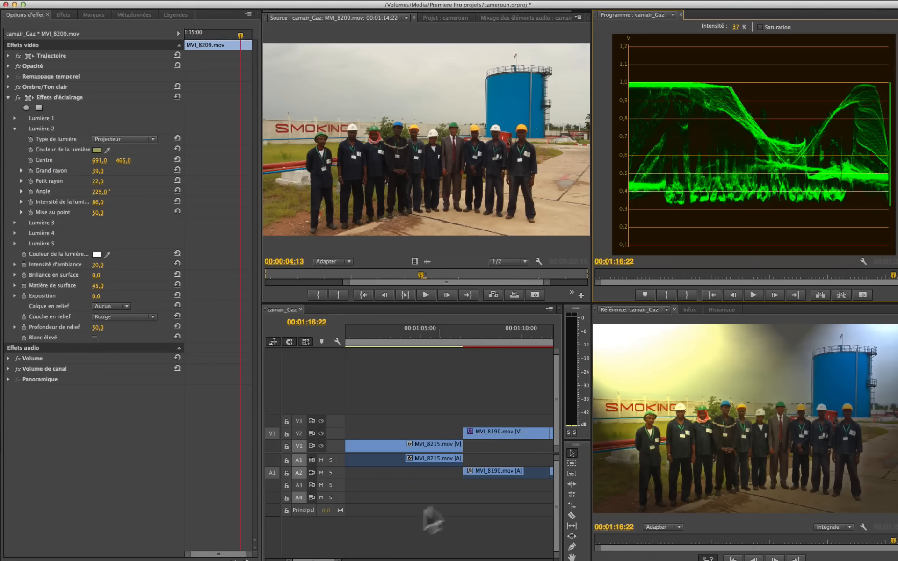
- Compare the YC waveform with the reference image for MVI_8191.mov at 00:01:13:23 and MVI_8209.mov at 00:01:16:00
{"action": "mouse_move", "coordinate": [318, 557]}
{"action": "left_mouse_down"}
{"action": "mouse_move", "coordinate": [334, 558]}
{"action": "mouse_move", "coordinate": [321, 557]}
{"action": "left_mouse_up"}
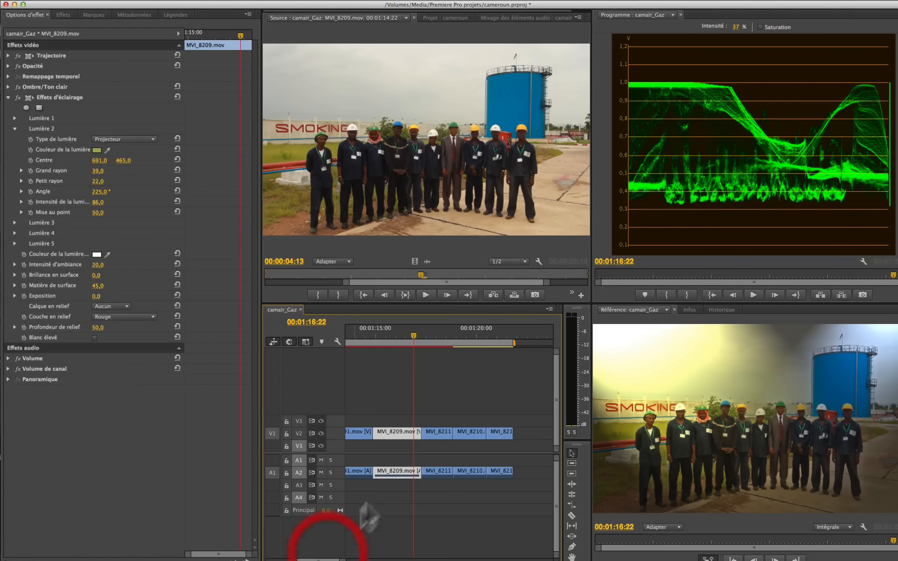
{"action": "left_click", "coordinate": [353, 333]}
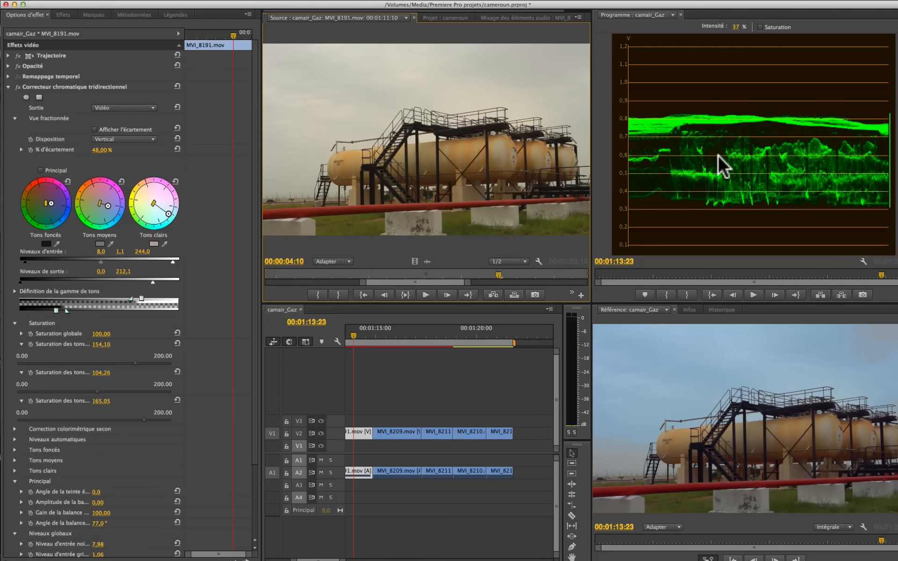
{"action": "left_click", "coordinate": [396, 341]}
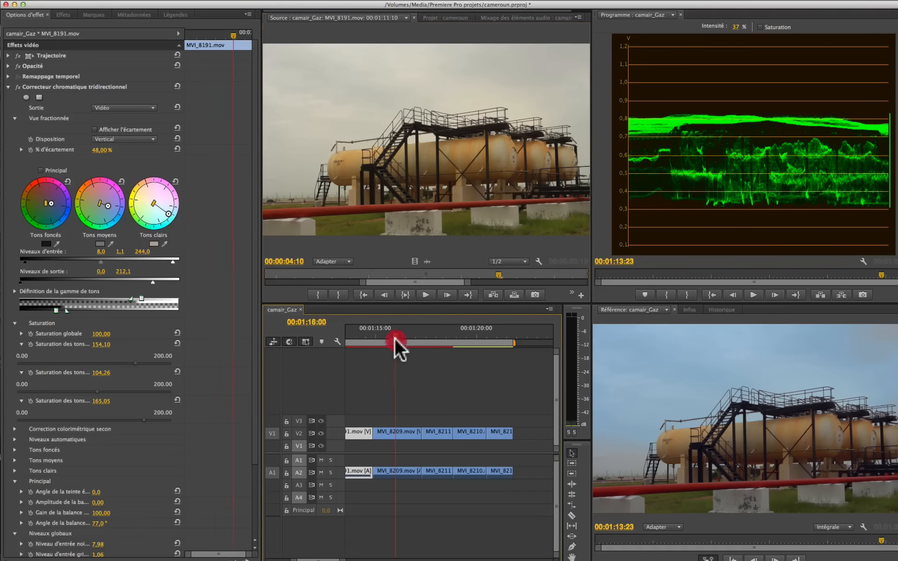
{"action": "left_click", "coordinate": [397, 431]}
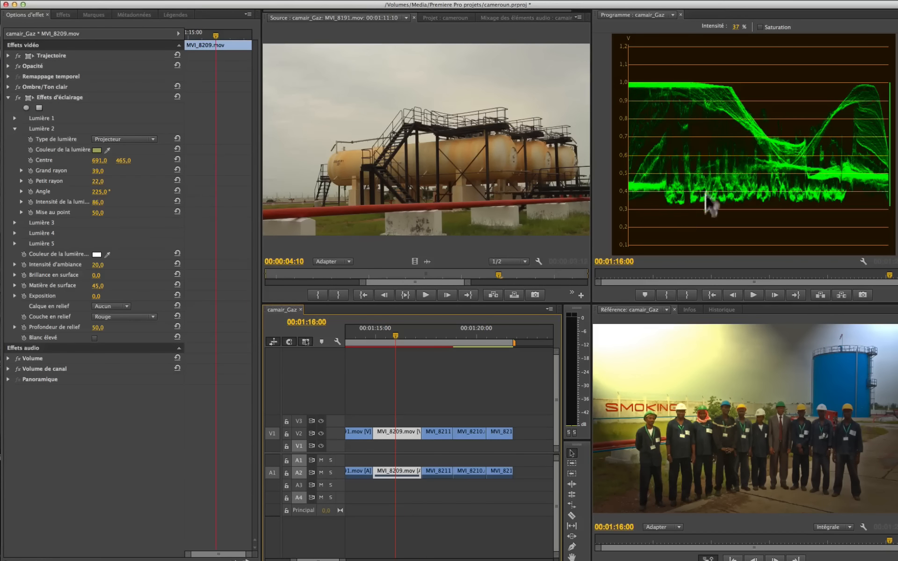
{"action": "left_click", "coordinate": [677, 455]}
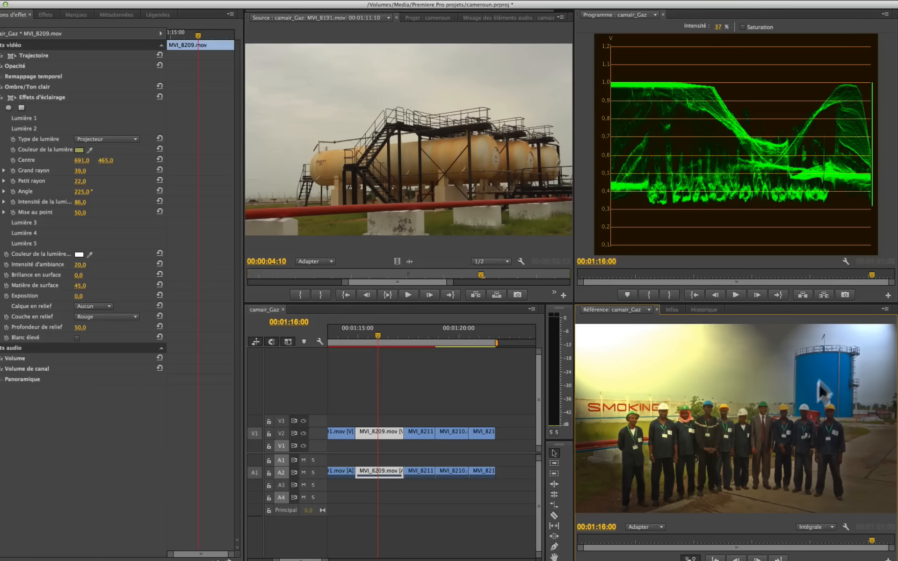
- Examine MVI_8209.mov in the programme monitor as Vectorscope and Parade RVB, ending on Forme d'onde YC
{"action": "left_click", "coordinate": [885, 15]}
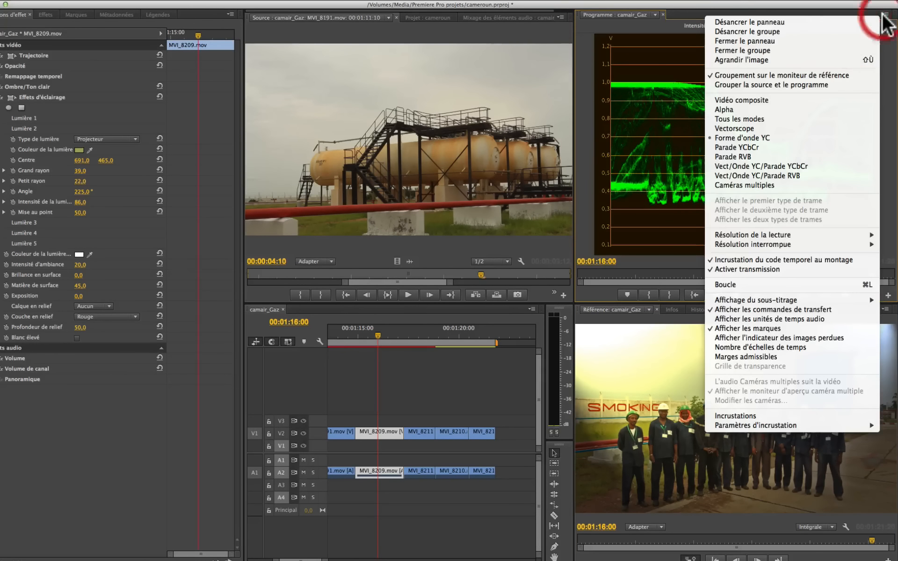
{"action": "left_click", "coordinate": [780, 126]}
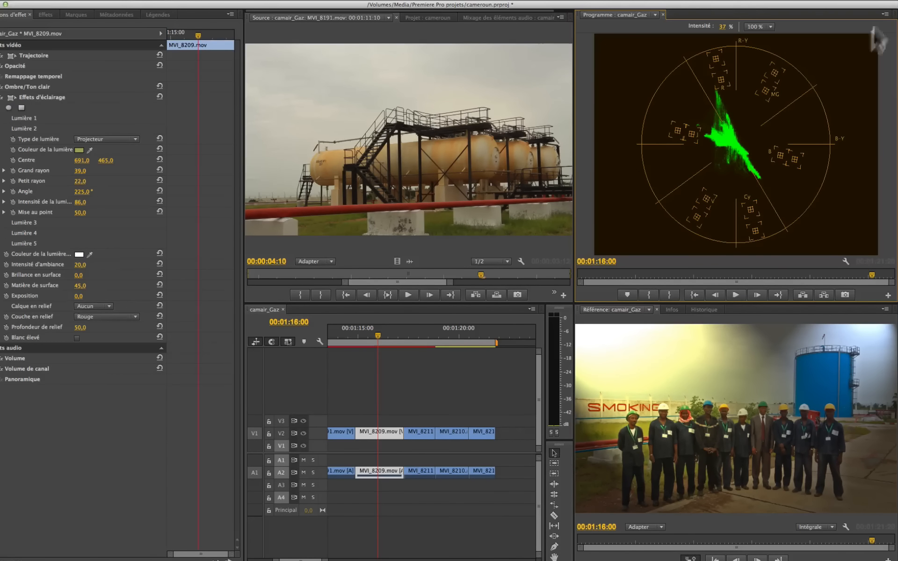
{"action": "left_click", "coordinate": [884, 14]}
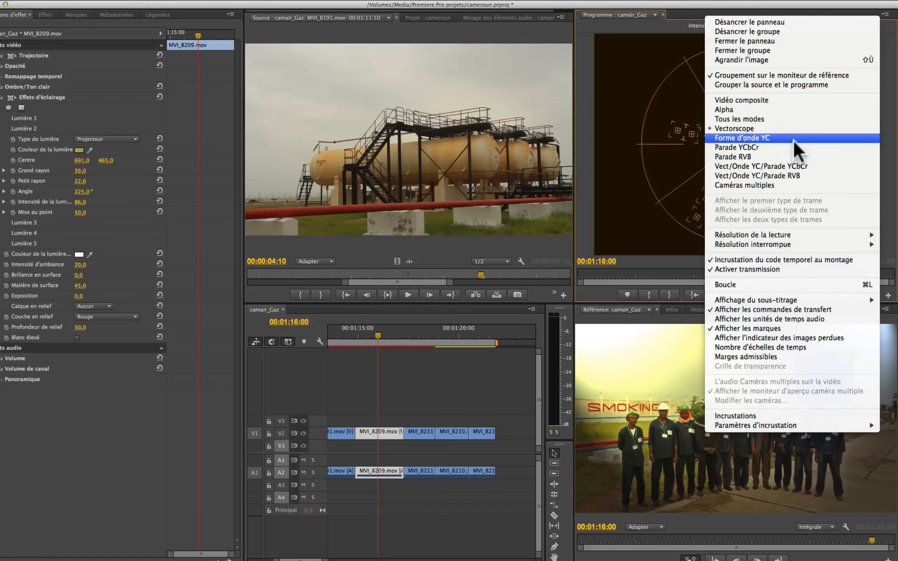
{"action": "left_click", "coordinate": [728, 156]}
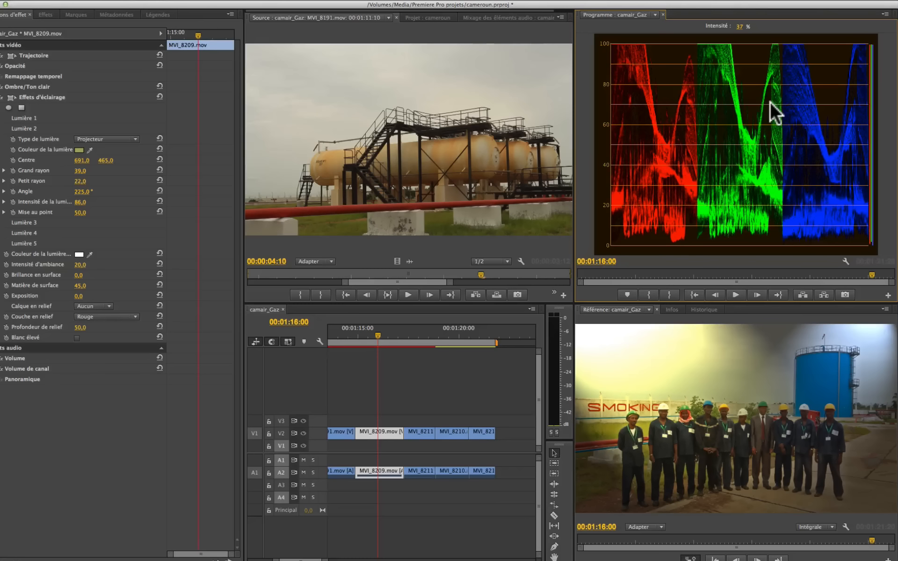
{"action": "left_click", "coordinate": [881, 15]}
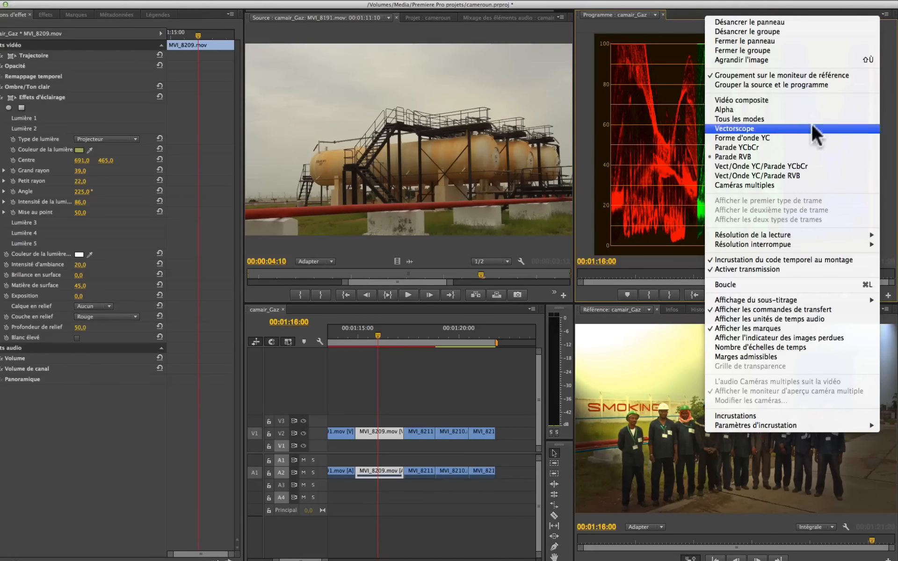
{"action": "left_click", "coordinate": [807, 138]}
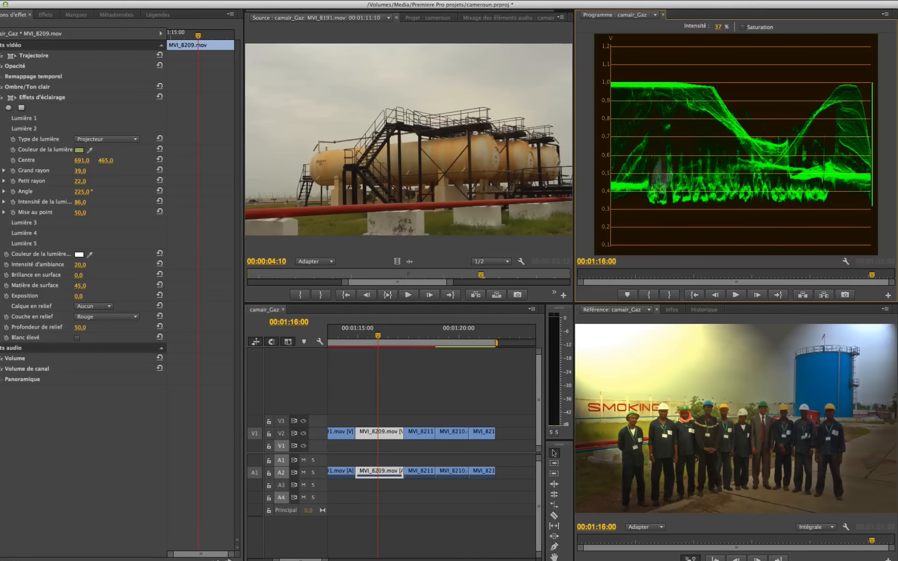
- Select MVI_8191.mov at 00:01:13:21 and set its three-way colour corrector's black input level to 9,9
{"action": "left_click", "coordinate": [334, 337]}
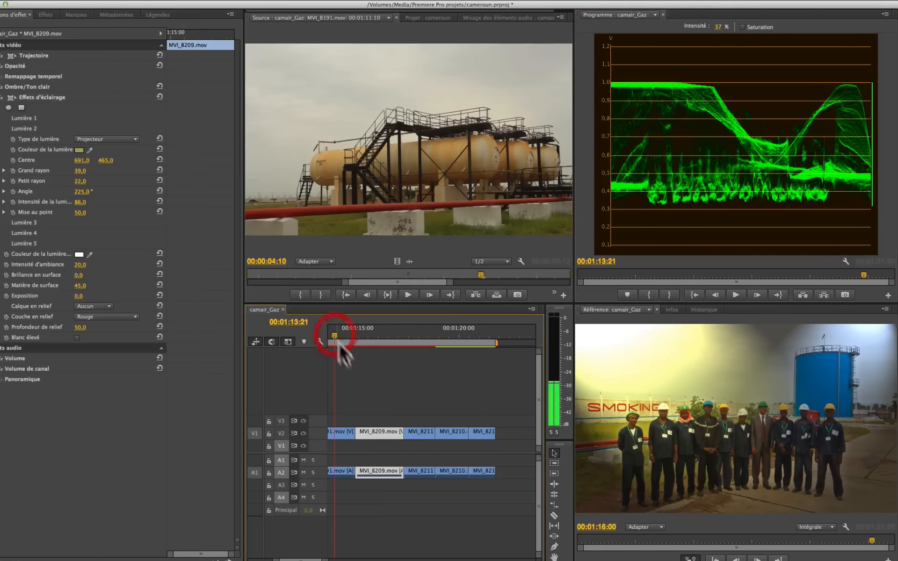
{"action": "left_click", "coordinate": [343, 431]}
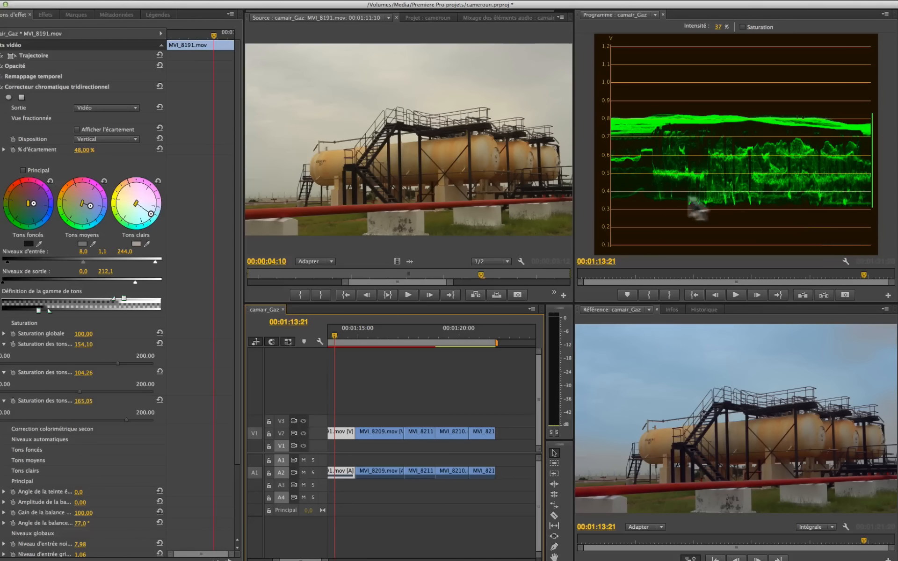
{"action": "left_click", "coordinate": [7, 263]}
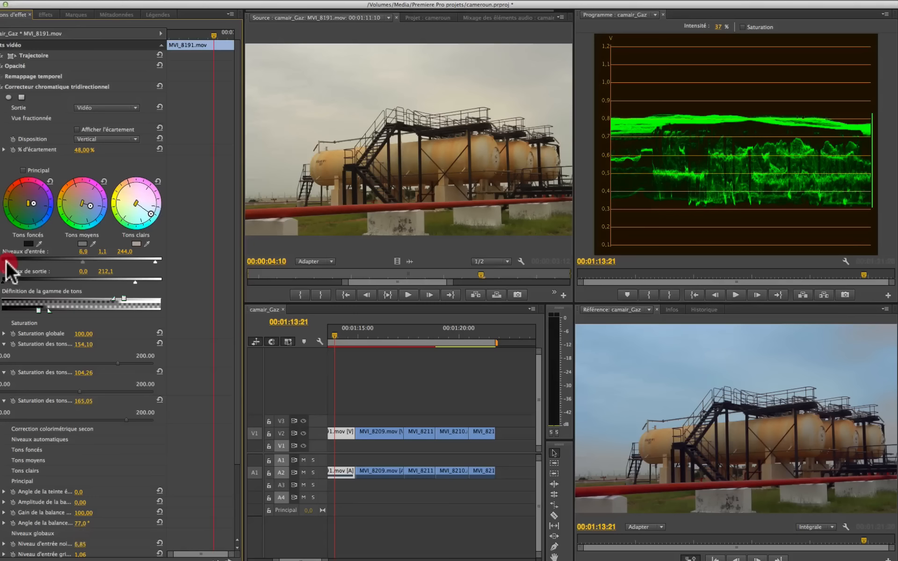
{"action": "mouse_move", "coordinate": [6, 263]}
{"action": "left_mouse_down"}
{"action": "mouse_move", "coordinate": [32, 262]}
{"action": "mouse_move", "coordinate": [7, 260]}
{"action": "left_mouse_up"}
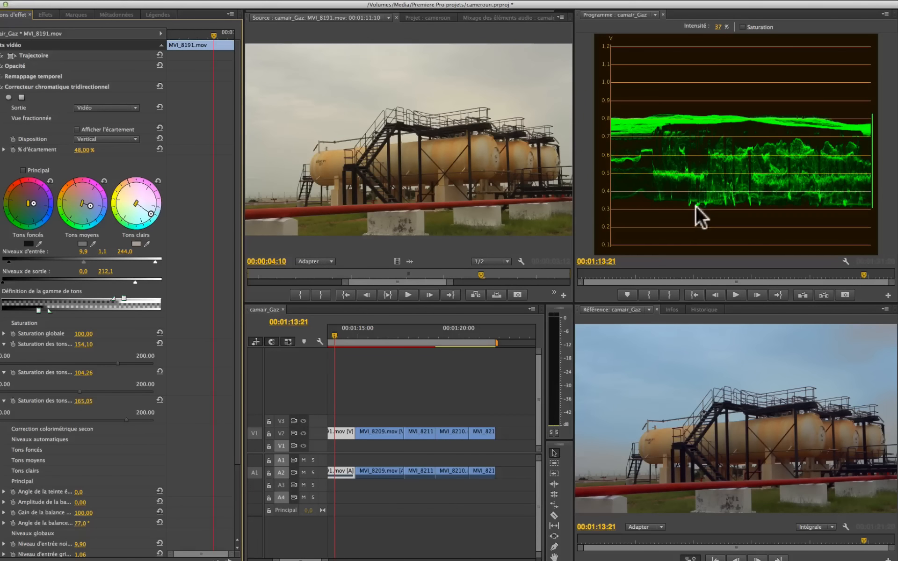
- Apply Correcteur chromatique tridirectionnel to the last clip, MVI_8214.mov, at 00:01:21:07 and display its effect settings
{"action": "left_click", "coordinate": [483, 341]}
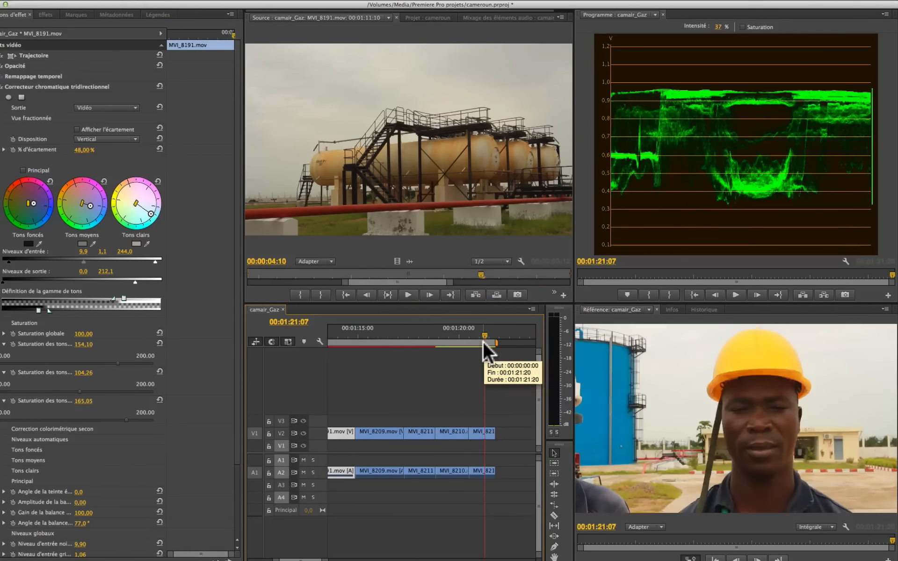
{"action": "left_click", "coordinate": [479, 433]}
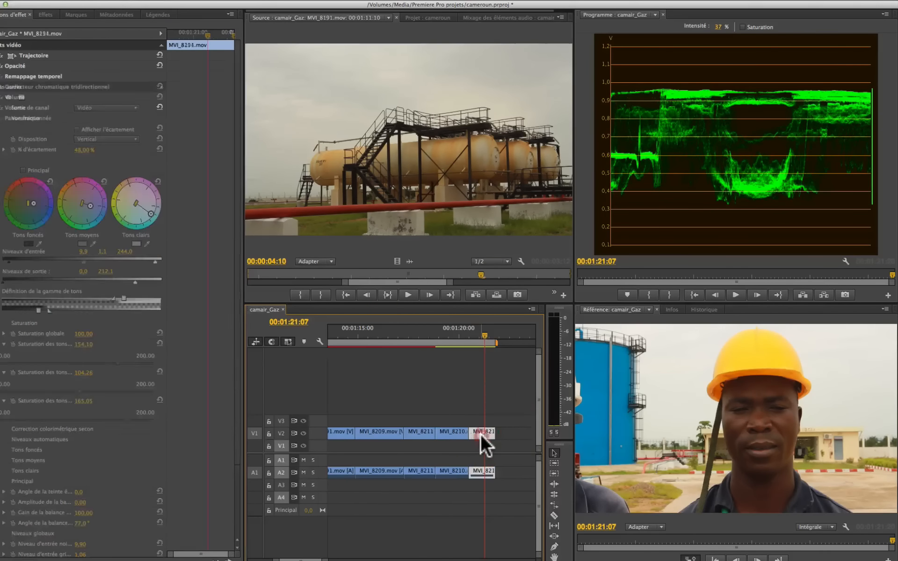
{"action": "left_click", "coordinate": [46, 15]}
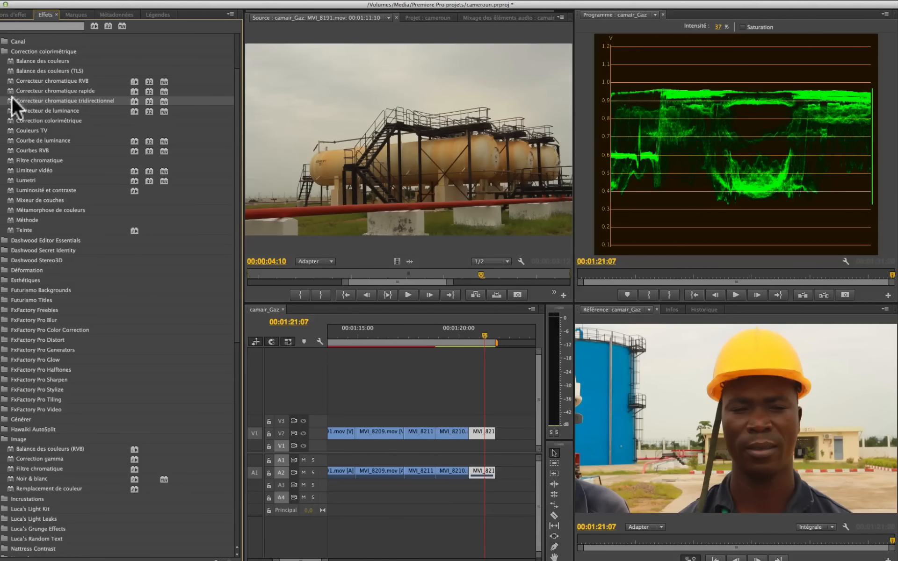
{"action": "left_click_drag", "start_coordinate": [10, 101], "coordinate": [479, 433]}
{"action": "double_click", "coordinate": [481, 432]}
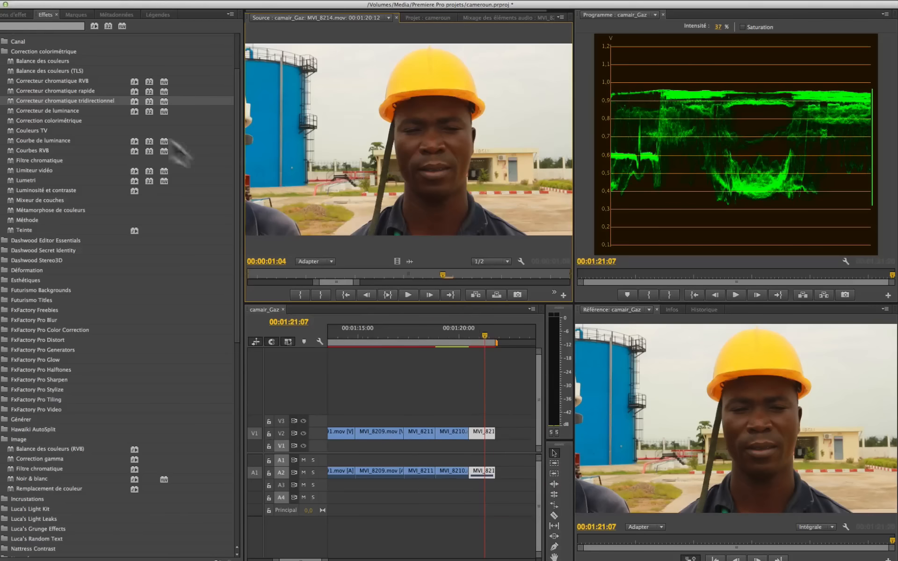
{"action": "left_click", "coordinate": [11, 15]}
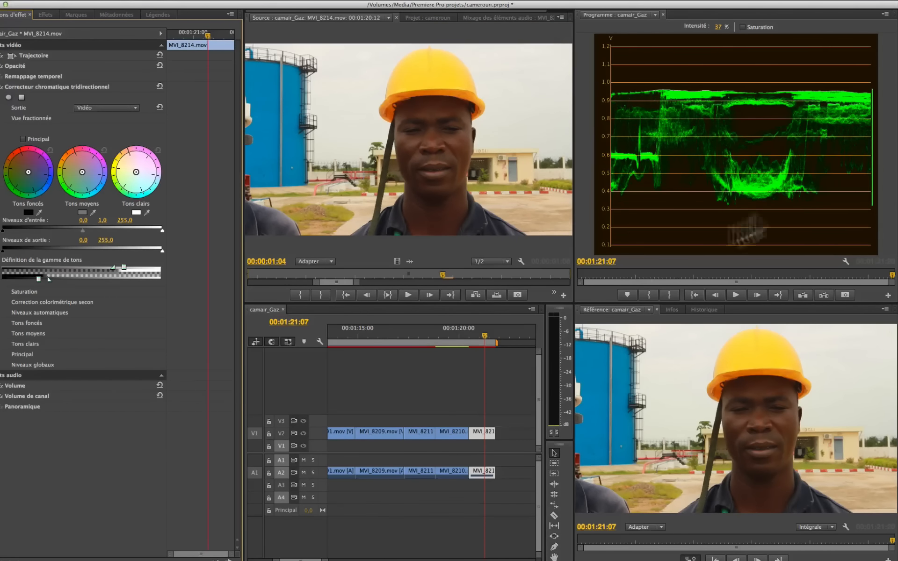
- Display MVI_8214.mov as a Vectorscope in the programme monitor
{"action": "left_click", "coordinate": [884, 14]}
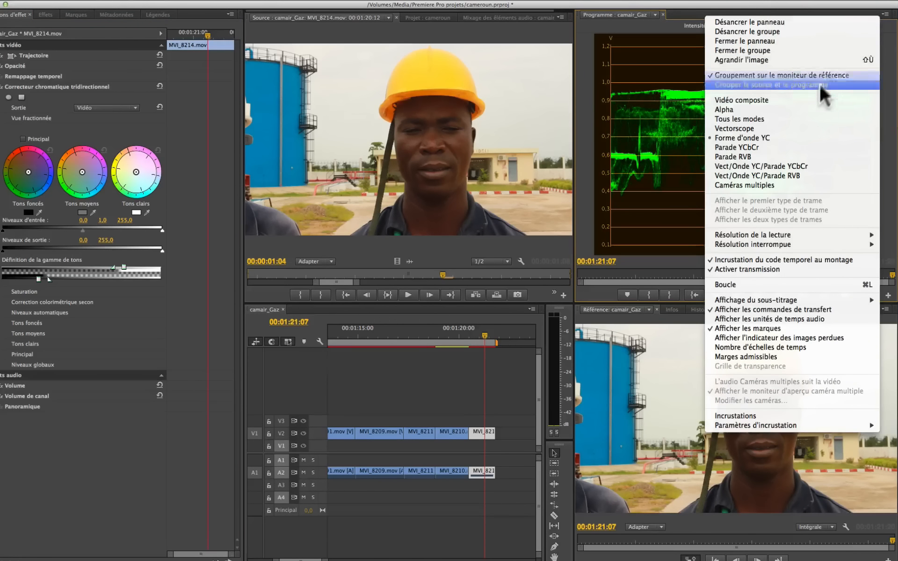
{"action": "left_click", "coordinate": [784, 130]}
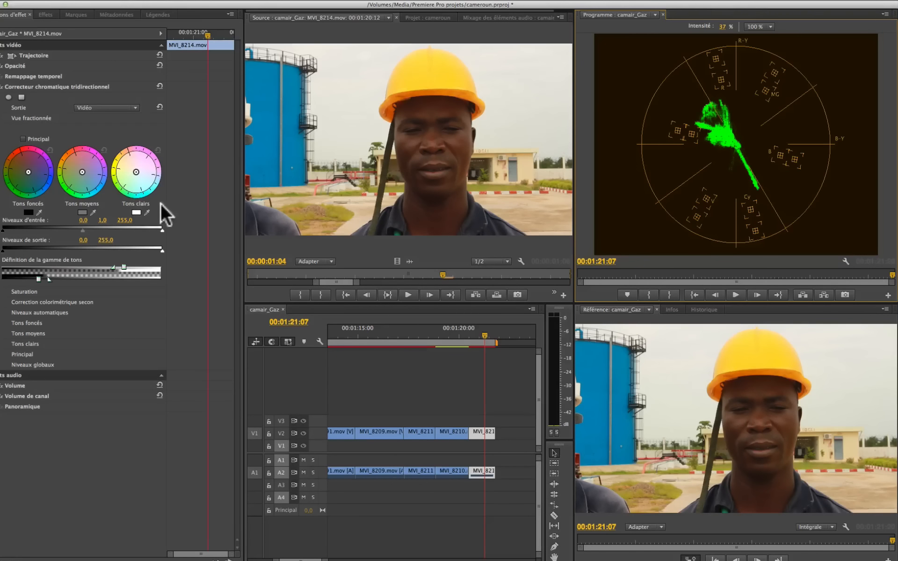
- Widen the effect settings area to enlarge the three-way colour corrector's wheels for MVI_8214.mov
{"action": "left_click_drag", "start_coordinate": [167, 203], "coordinate": [320, 208]}
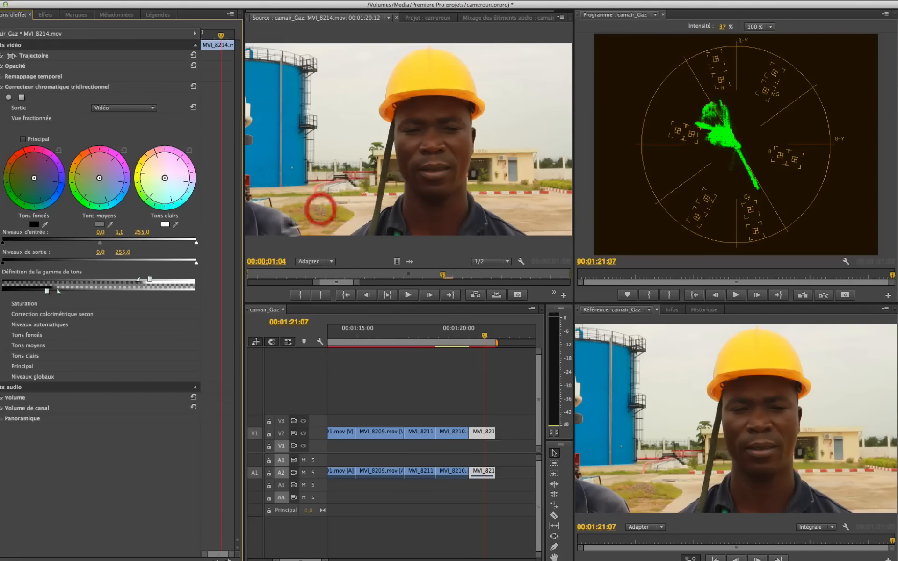
{"action": "left_click_drag", "start_coordinate": [241, 220], "coordinate": [295, 220]}
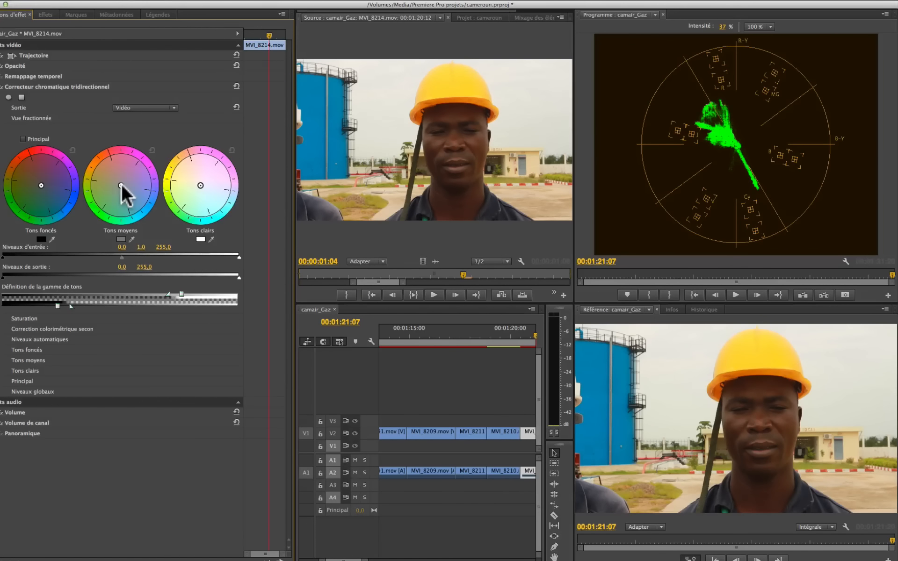
- Try shifting the midtones (Tons moyens) of MVI_8214.mov strongly toward yellow, orange-red and magenta while comparing the vectorscope and reference image
{"action": "mouse_move", "coordinate": [121, 185]}
{"action": "left_mouse_down"}
{"action": "mouse_move", "coordinate": [84, 194]}
{"action": "mouse_move", "coordinate": [93, 187]}
{"action": "left_mouse_up"}
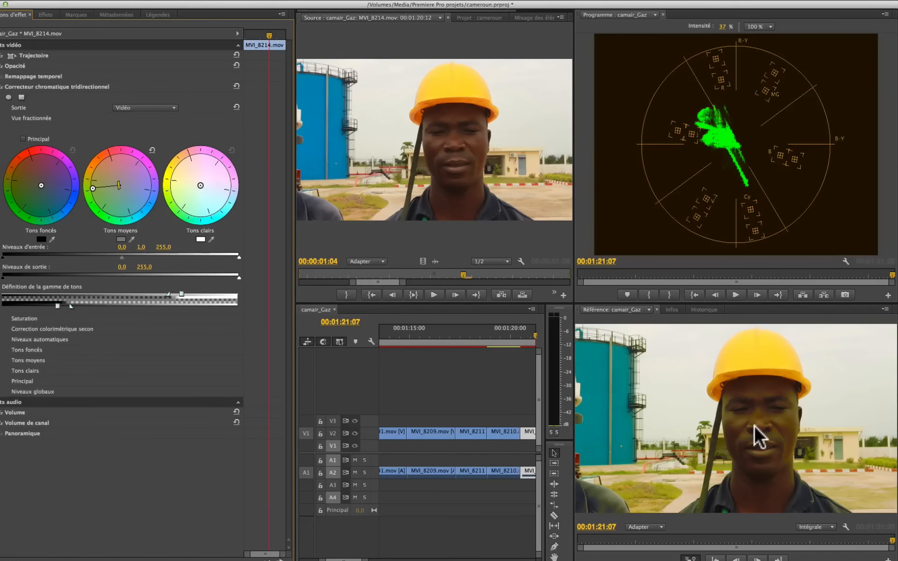
{"action": "left_click_drag", "start_coordinate": [121, 186], "coordinate": [118, 182]}
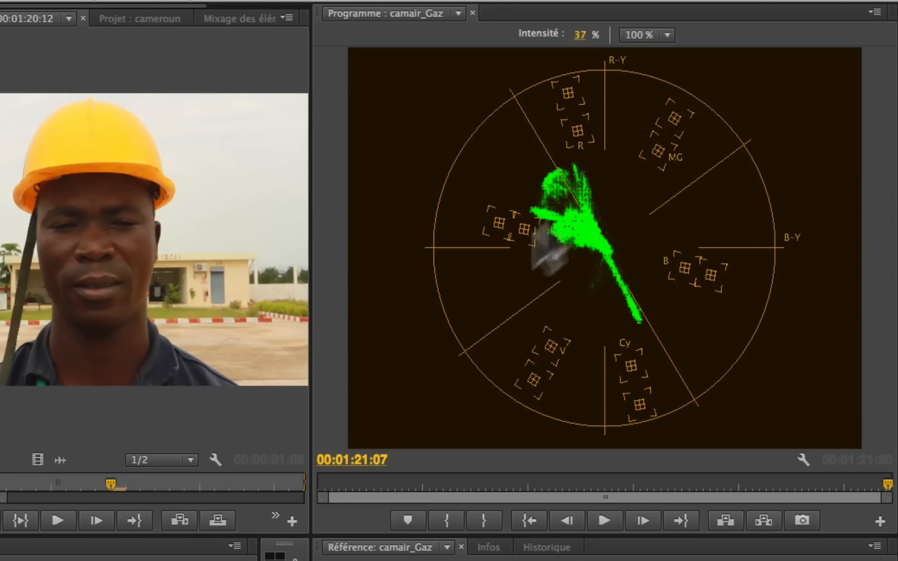
{"action": "left_click", "coordinate": [567, 187]}
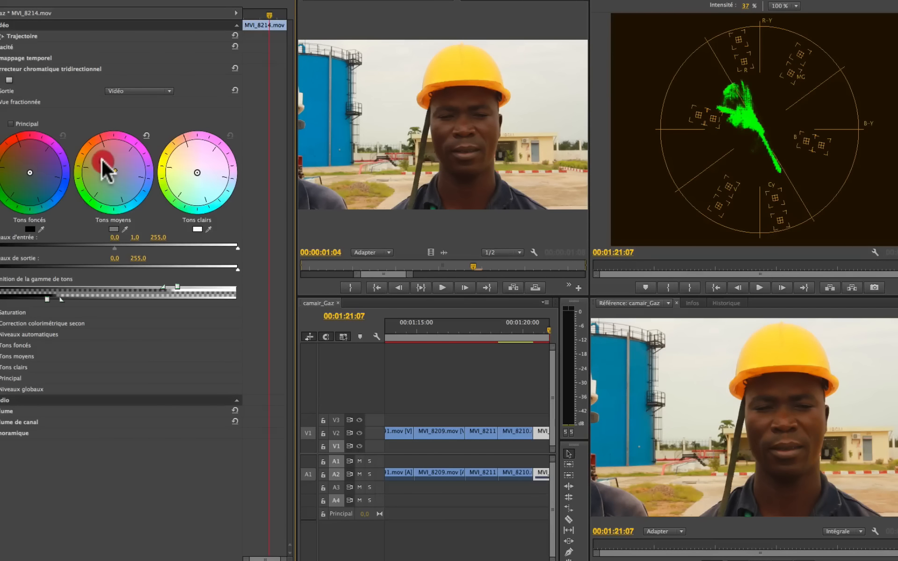
{"action": "mouse_move", "coordinate": [102, 159]}
{"action": "left_mouse_down"}
{"action": "mouse_move", "coordinate": [88, 147]}
{"action": "mouse_move", "coordinate": [101, 157]}
{"action": "mouse_move", "coordinate": [93, 133]}
{"action": "left_mouse_up"}
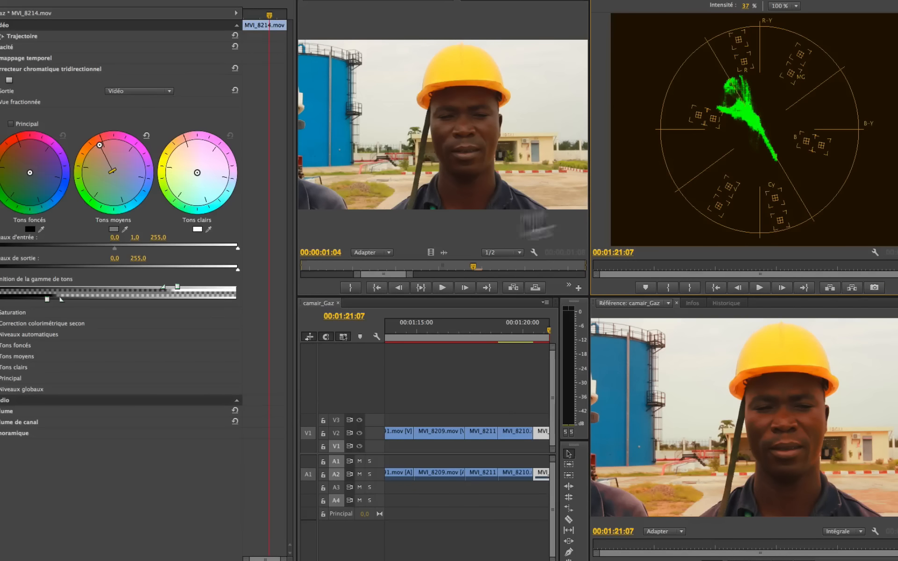
{"action": "left_click_drag", "start_coordinate": [100, 142], "coordinate": [136, 139]}
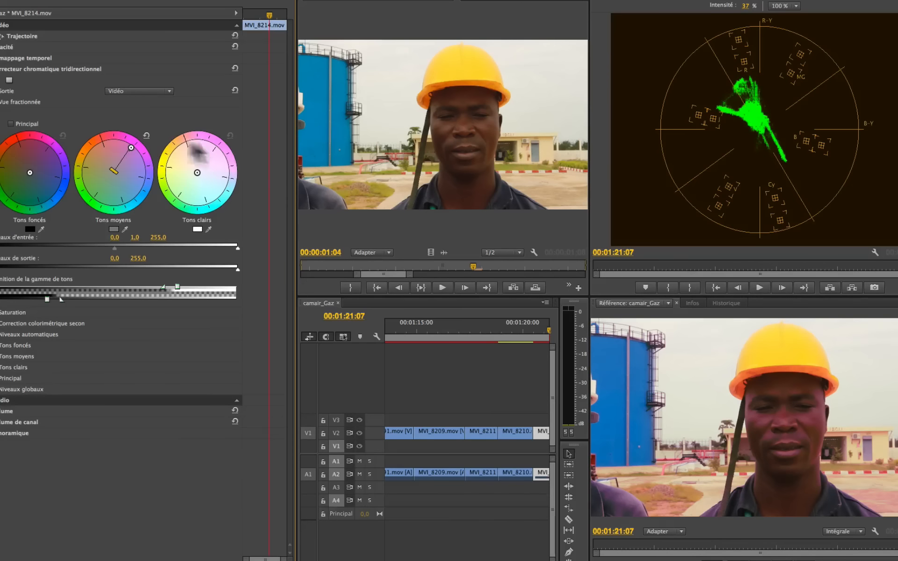
- Set the midtones of MVI_8214.mov to a slight shift toward red, close to the wheel's centre, and save the project
{"action": "mouse_move", "coordinate": [130, 147]}
{"action": "left_mouse_down"}
{"action": "mouse_move", "coordinate": [64, 145]}
{"action": "mouse_move", "coordinate": [91, 140]}
{"action": "mouse_move", "coordinate": [115, 164]}
{"action": "left_mouse_up"}
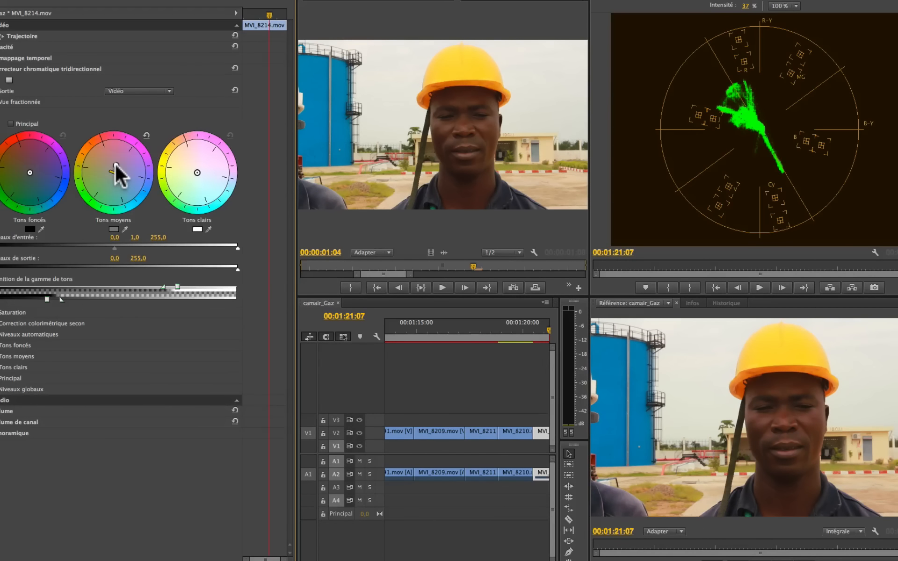
{"action": "left_click", "coordinate": [115, 165]}
{"action": "key", "text": "ctrl+s"}
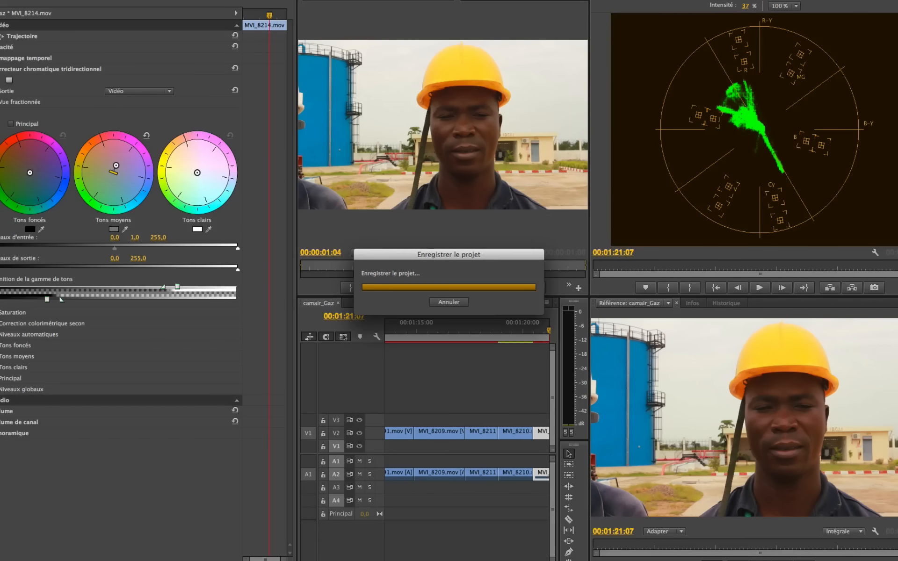